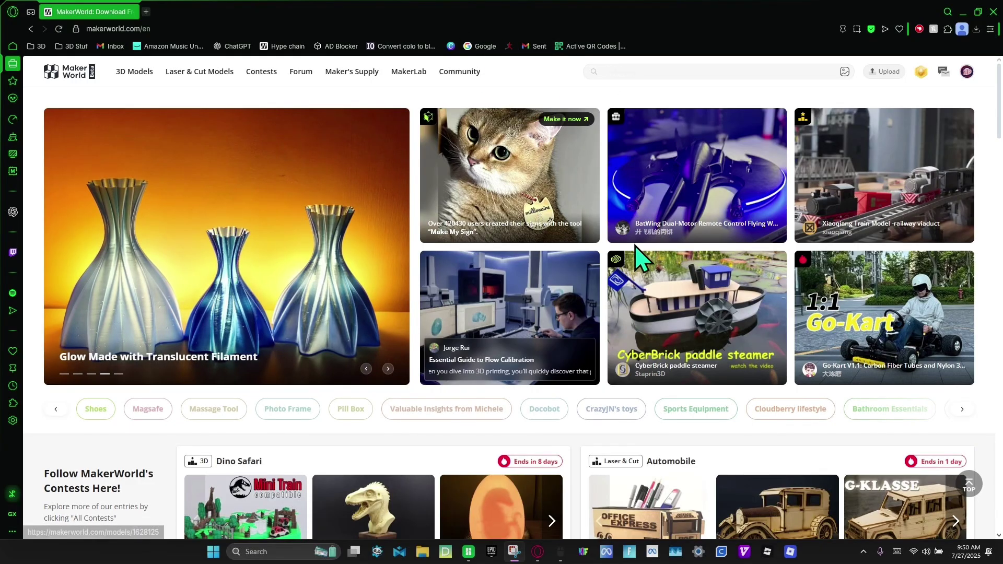
# Step: Launch MakerLab's Lightbox Maker and create a new Lightbox Draft project
pyautogui.click(415, 71)
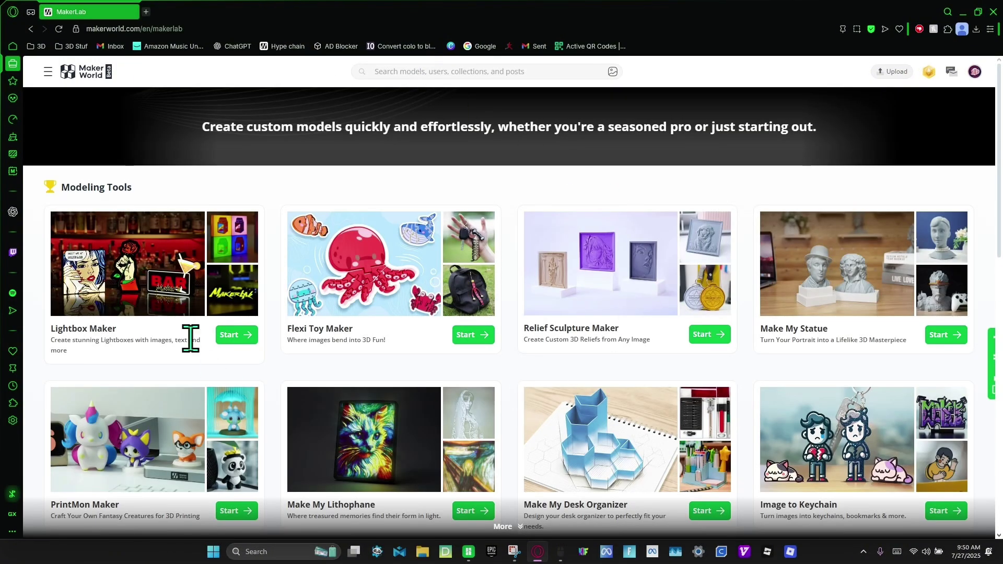
pyautogui.click(248, 337)
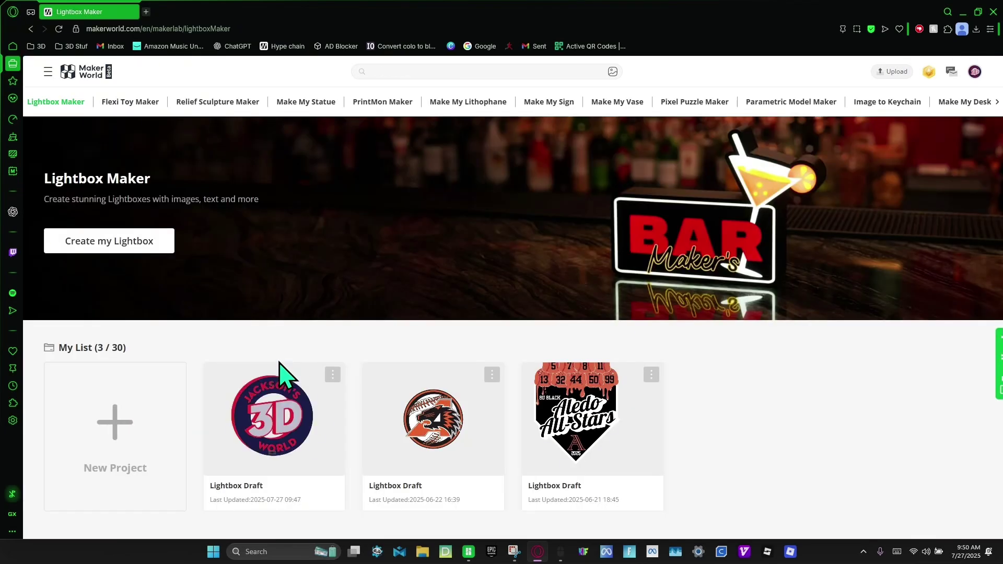
pyautogui.click(98, 461)
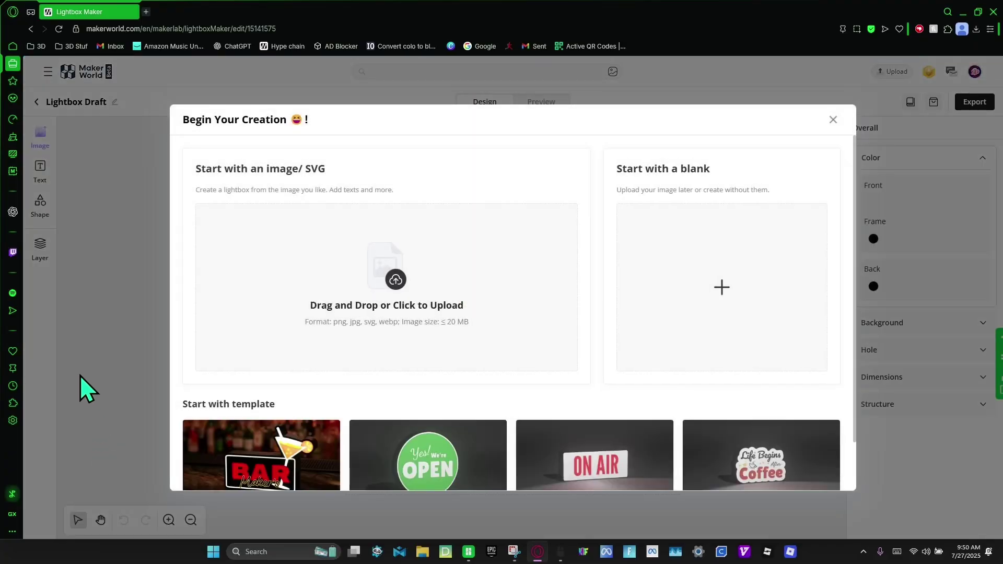
# Step: Upload the Jackson's 3D World logo image with its white background removed
pyautogui.click(377, 296)
pyautogui.doubleClick(113, 96)
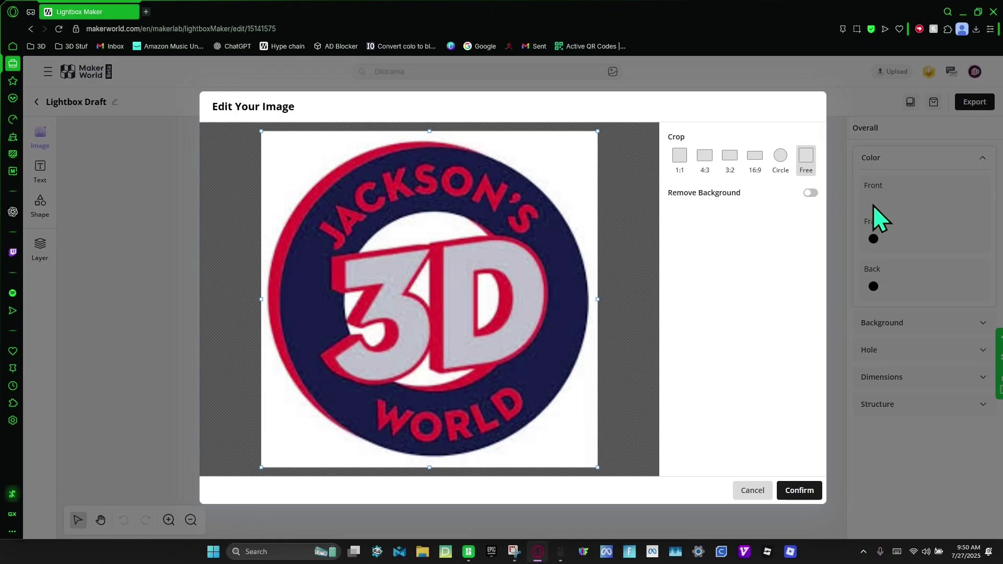
pyautogui.click(811, 193)
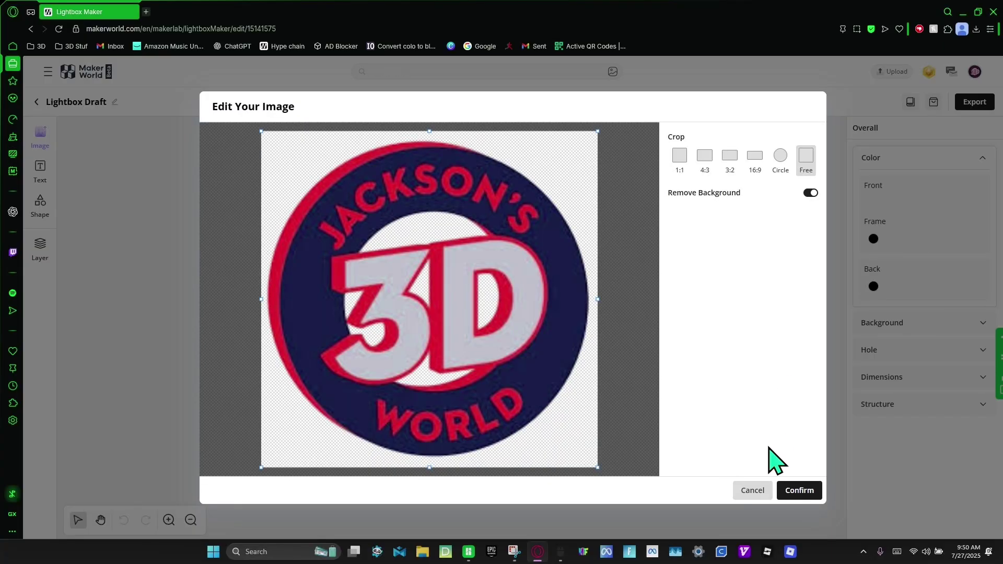
pyautogui.click(799, 491)
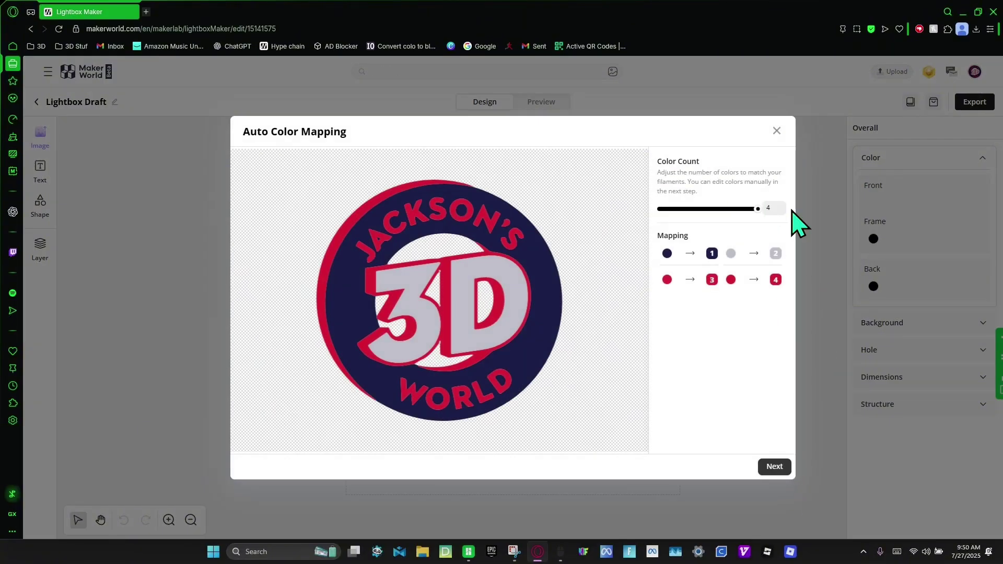
# Step: Reduce the logo to 3 colours and place it on the canvas
pyautogui.write('3')
pyautogui.click(775, 467)
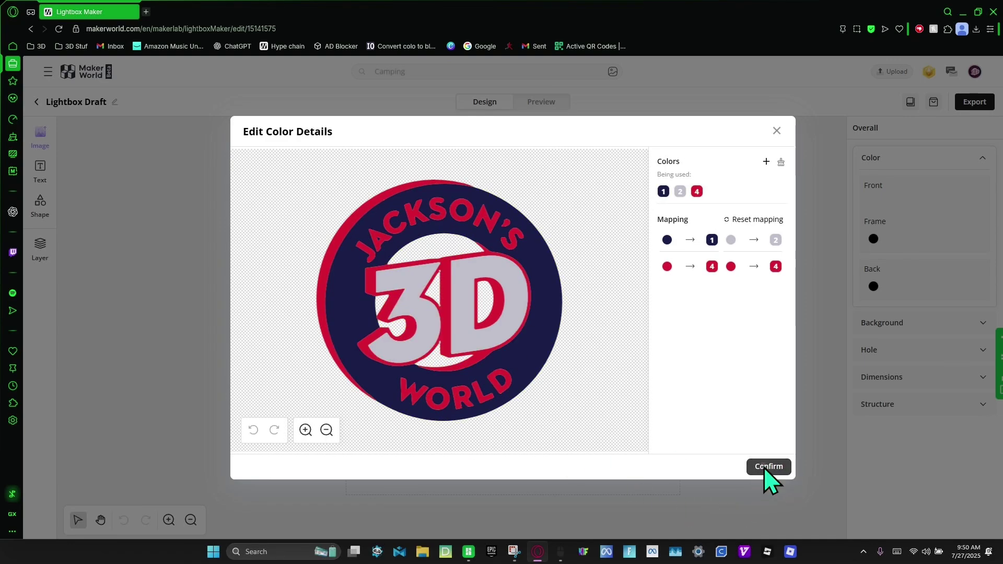
pyautogui.click(764, 467)
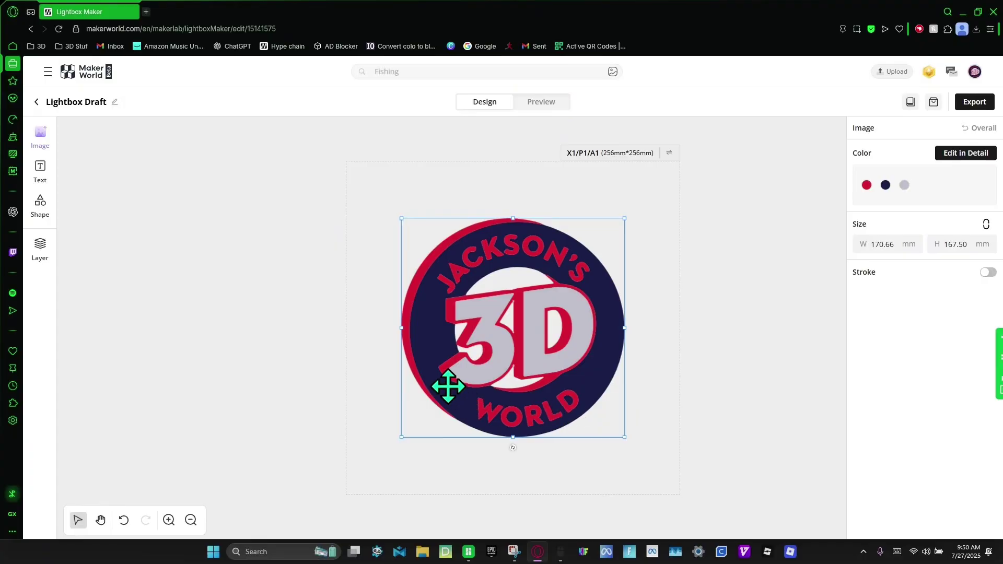
# Step: Resize the logo to 233.92 × 229.59 mm and centre it on the plate
pyautogui.moveTo(582, 394); pyautogui.dragTo(543, 345)
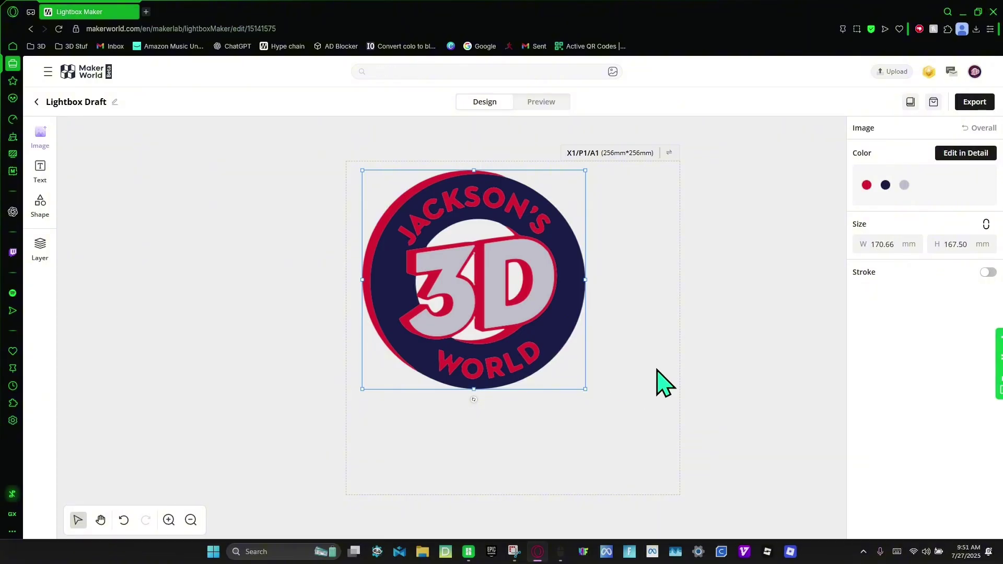
pyautogui.click(894, 242)
pyautogui.write('233.92')
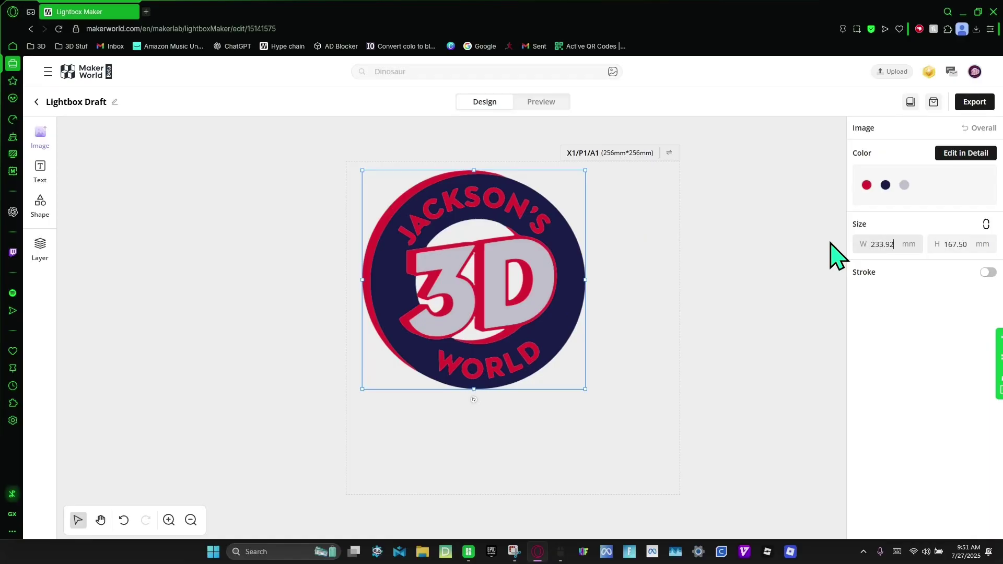
pyautogui.moveTo(974, 245); pyautogui.dragTo(930, 249)
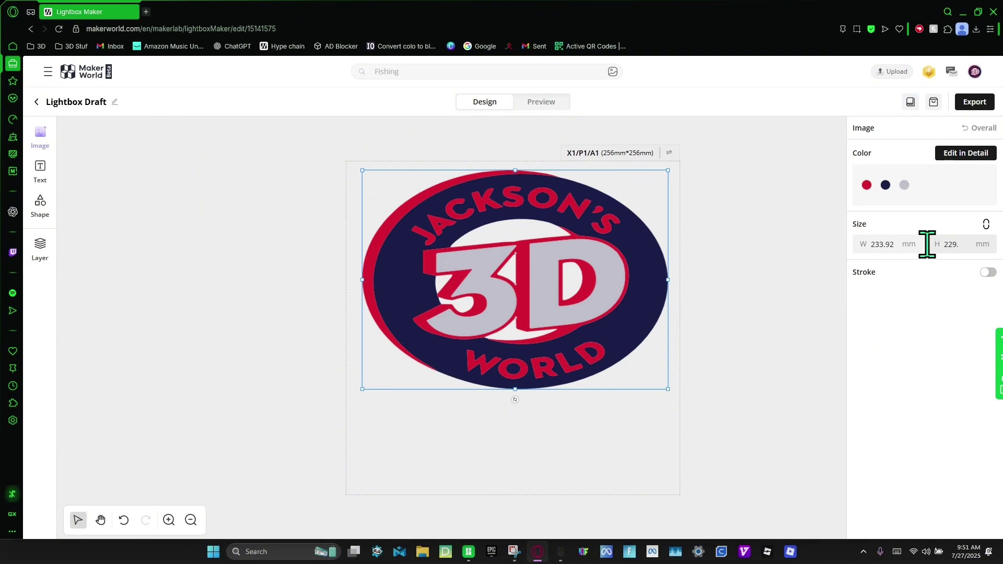
pyautogui.click(638, 399)
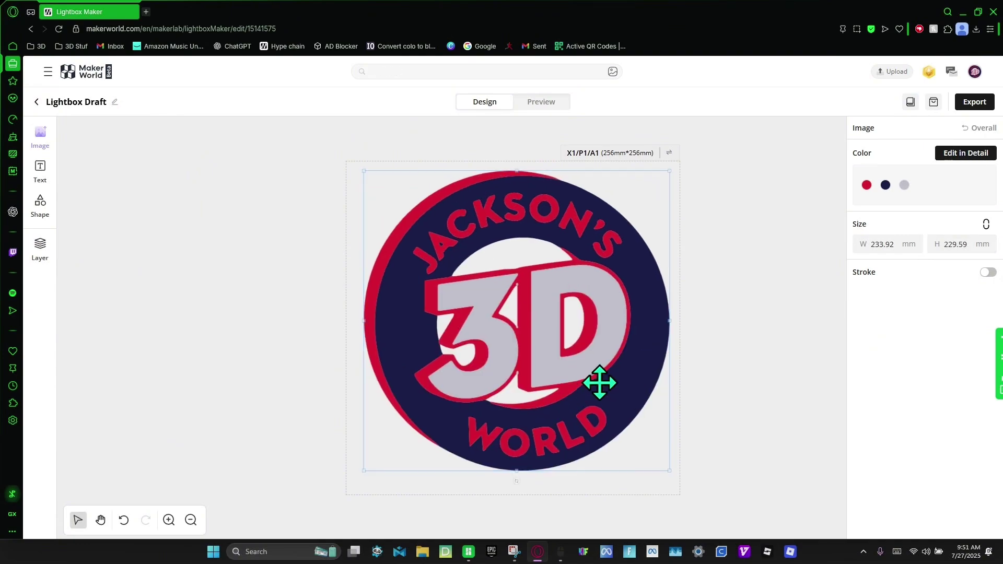
pyautogui.moveTo(603, 386)
pyautogui.mouseDown()
pyautogui.moveTo(578, 371)
pyautogui.moveTo(590, 378)
pyautogui.mouseUp()
# Step: Deselect the logo and inspect the lightbox in the 3D preview
pyautogui.click(828, 416)
pyautogui.click(549, 102)
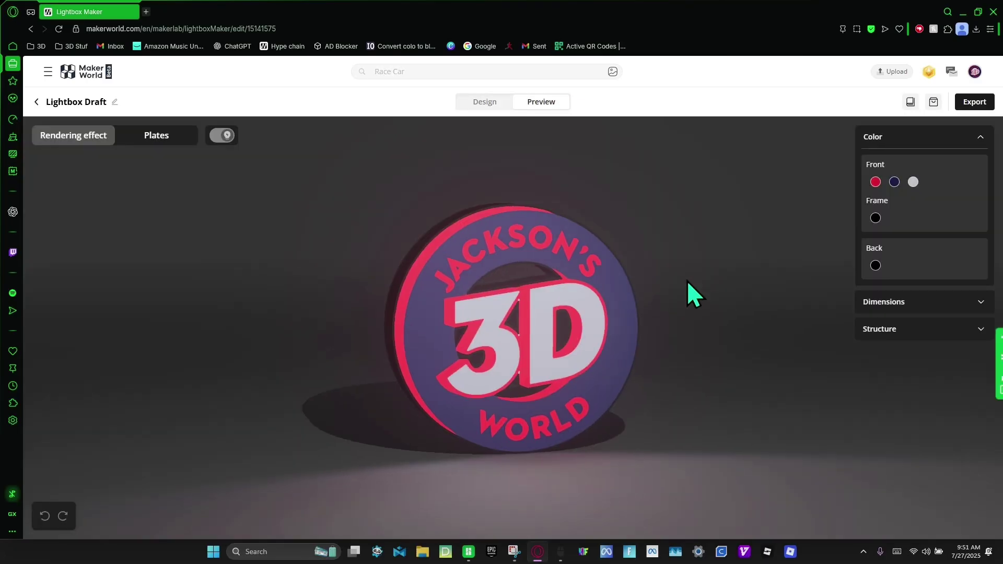
pyautogui.moveTo(687, 282)
pyautogui.mouseDown()
pyautogui.moveTo(614, 265)
pyautogui.moveTo(647, 297)
pyautogui.moveTo(676, 293)
pyautogui.moveTo(697, 271)
pyautogui.mouseUp()
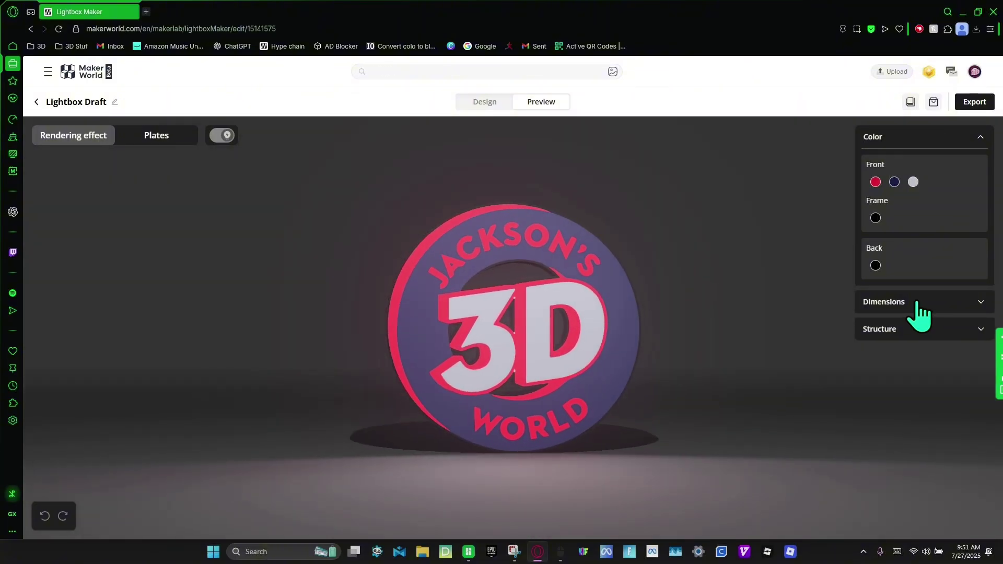
pyautogui.moveTo(626, 282)
pyautogui.mouseDown()
pyautogui.moveTo(548, 293)
pyautogui.moveTo(620, 296)
pyautogui.mouseUp()
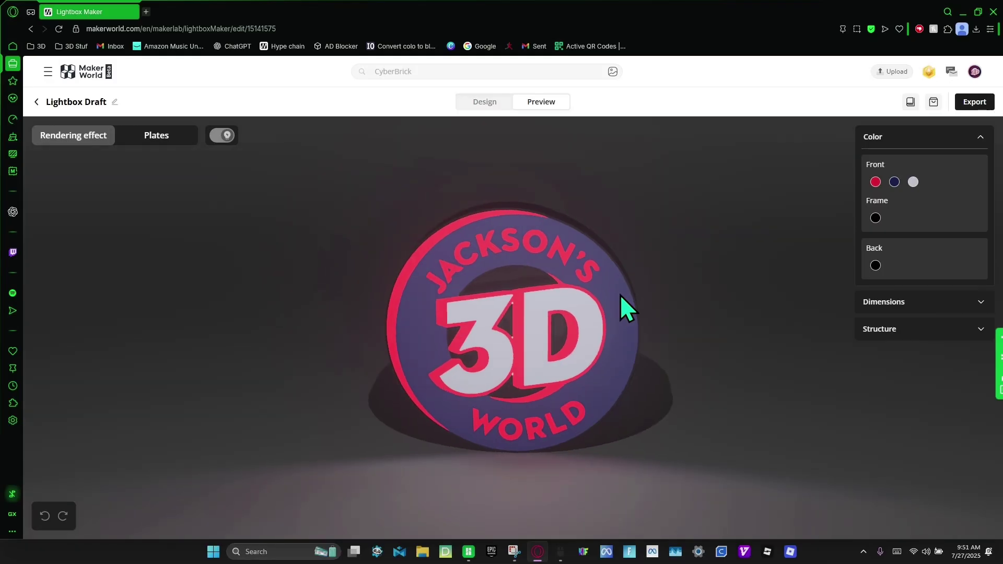
# Step: Set the front thickness to 0.6 mm, check the depth, then return to Design
pyautogui.click(857, 302)
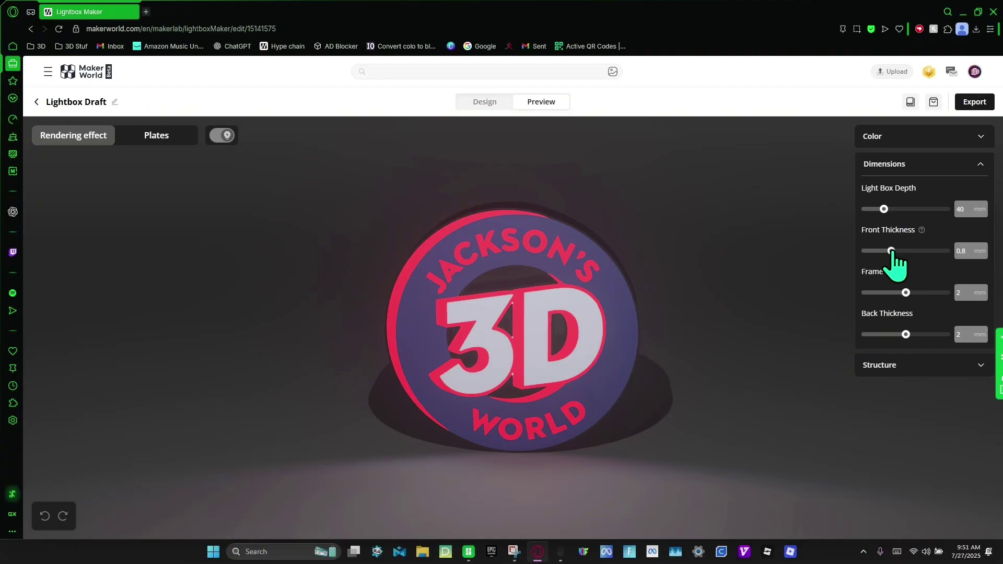
pyautogui.moveTo(892, 251); pyautogui.dragTo(798, 233)
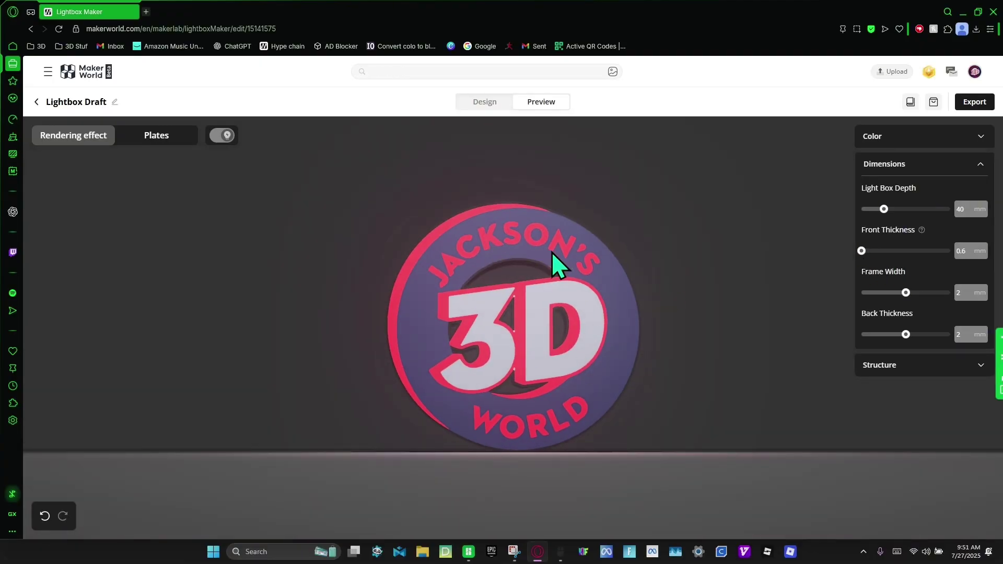
pyautogui.moveTo(786, 271); pyautogui.dragTo(917, 266)
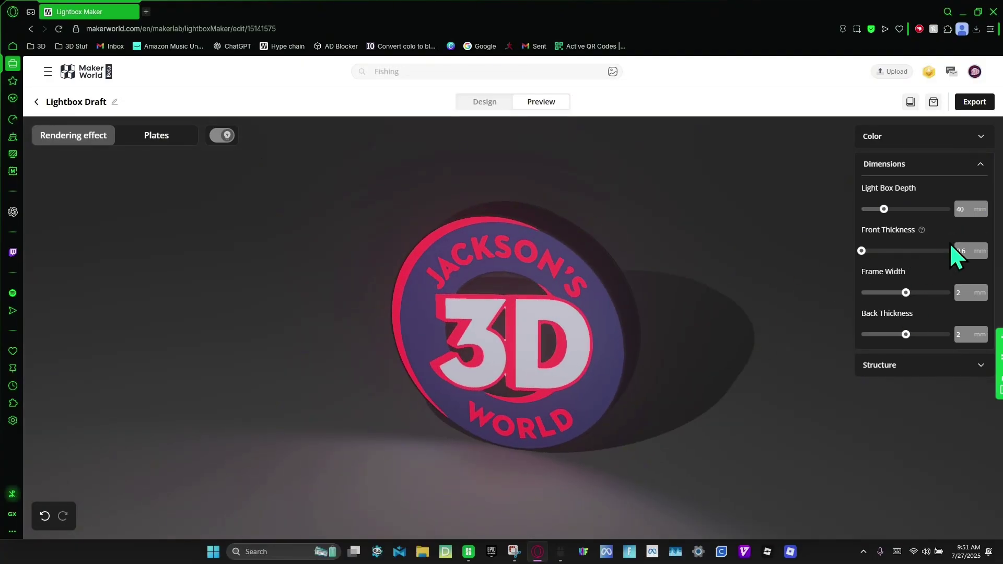
pyautogui.click(483, 103)
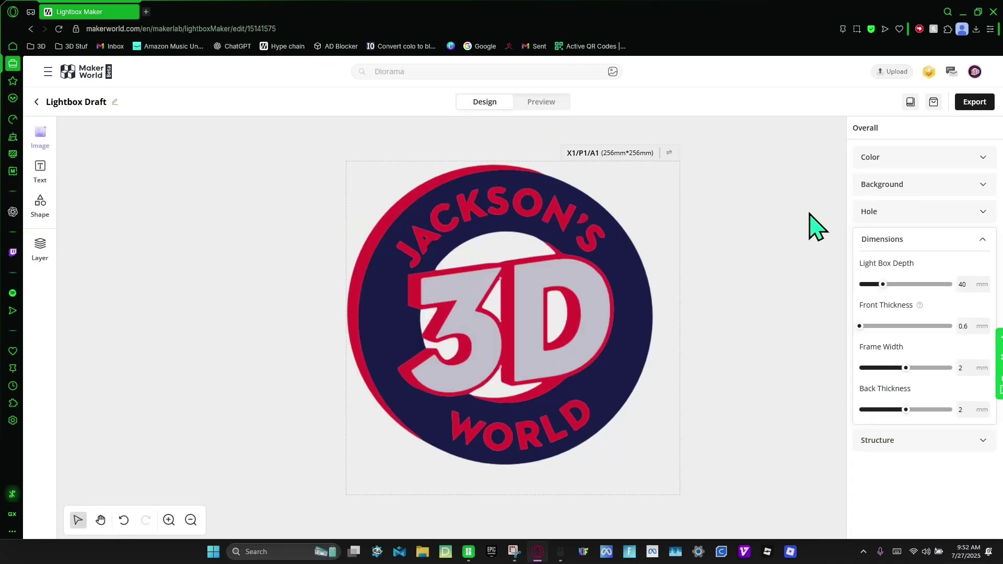
# Step: Add a keyhole hanging hole near the top of the sign
pyautogui.click(944, 220)
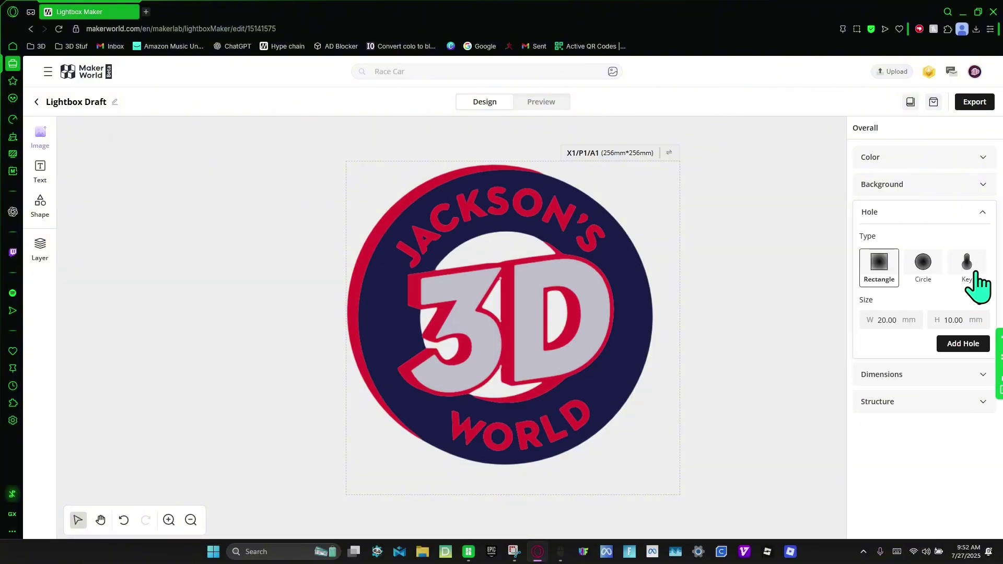
pyautogui.click(973, 274)
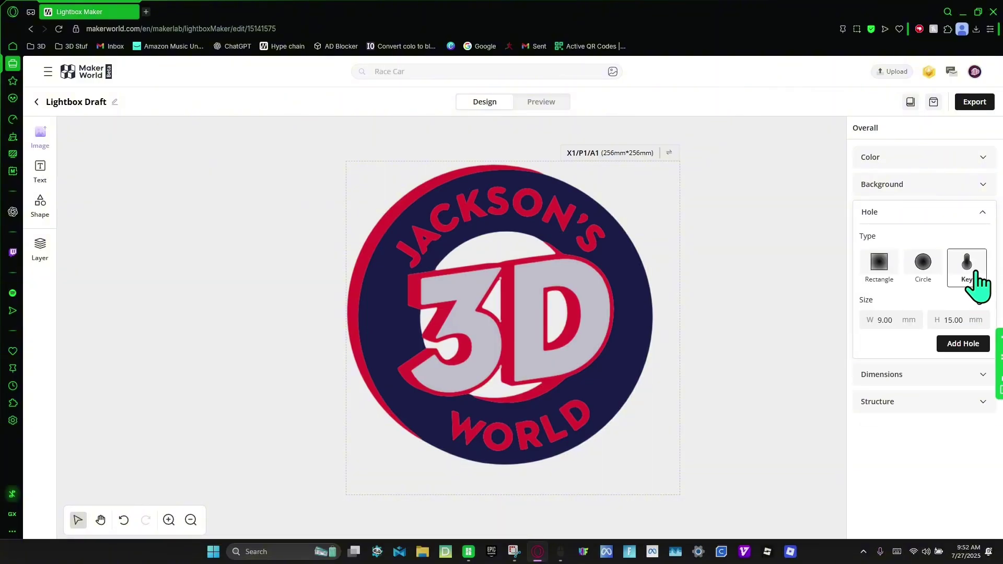
pyautogui.click(963, 345)
pyautogui.moveTo(510, 327); pyautogui.dragTo(497, 184)
pyautogui.click(821, 273)
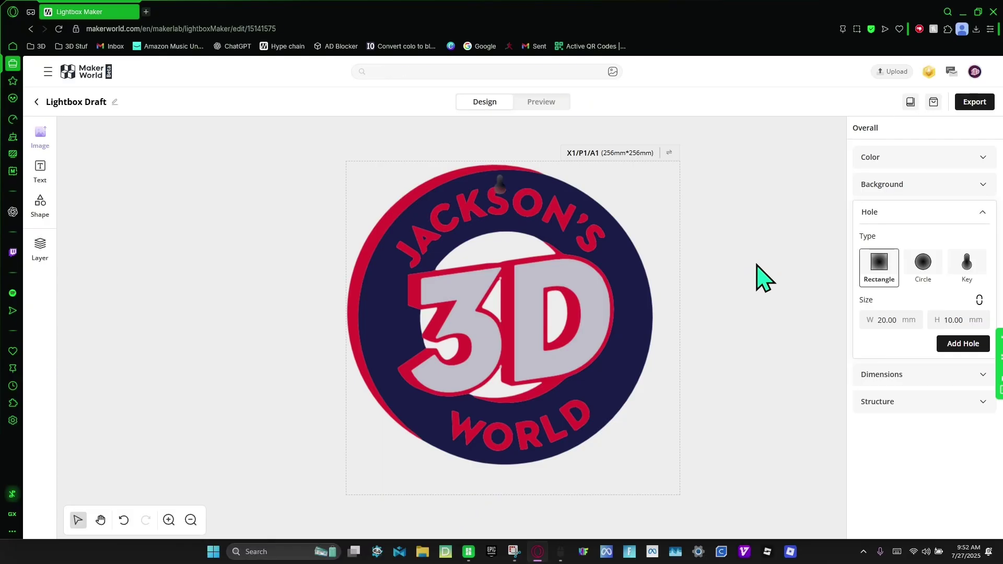
# Step: Add a 20 × 10 mm rectangular hole below WORLD and view the rendered preview
pyautogui.click(963, 343)
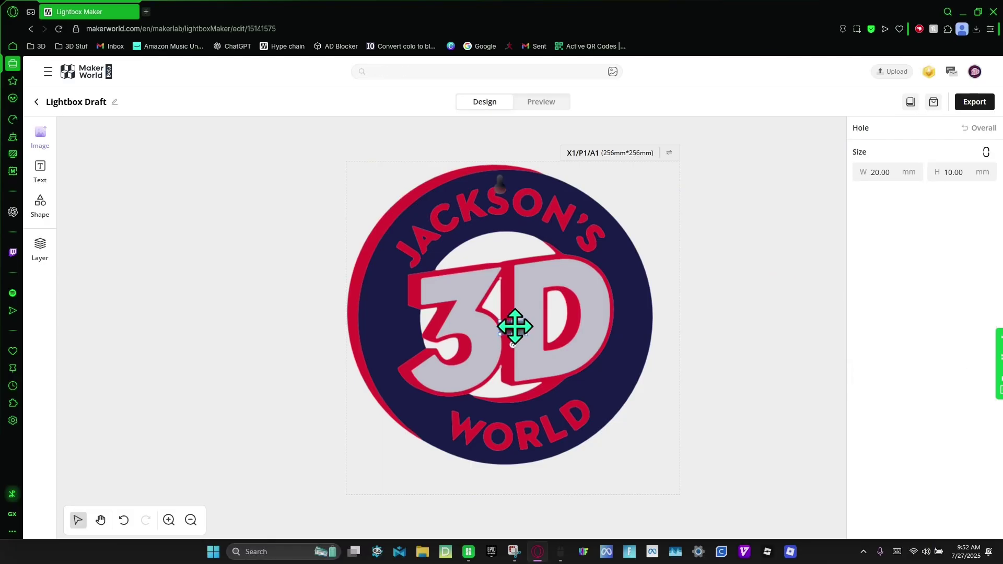
pyautogui.moveTo(515, 328); pyautogui.dragTo(501, 451)
pyautogui.click(677, 481)
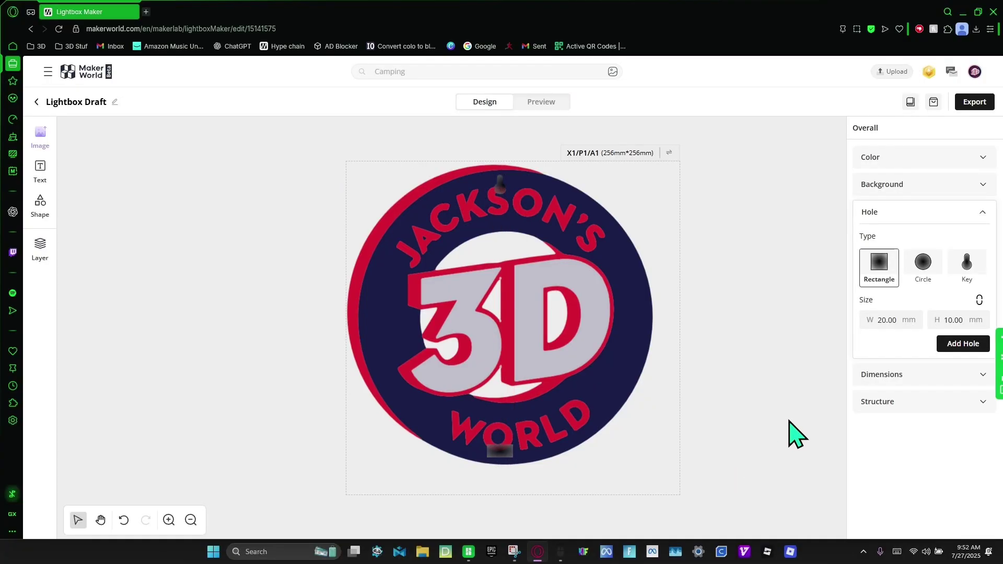
pyautogui.click(554, 103)
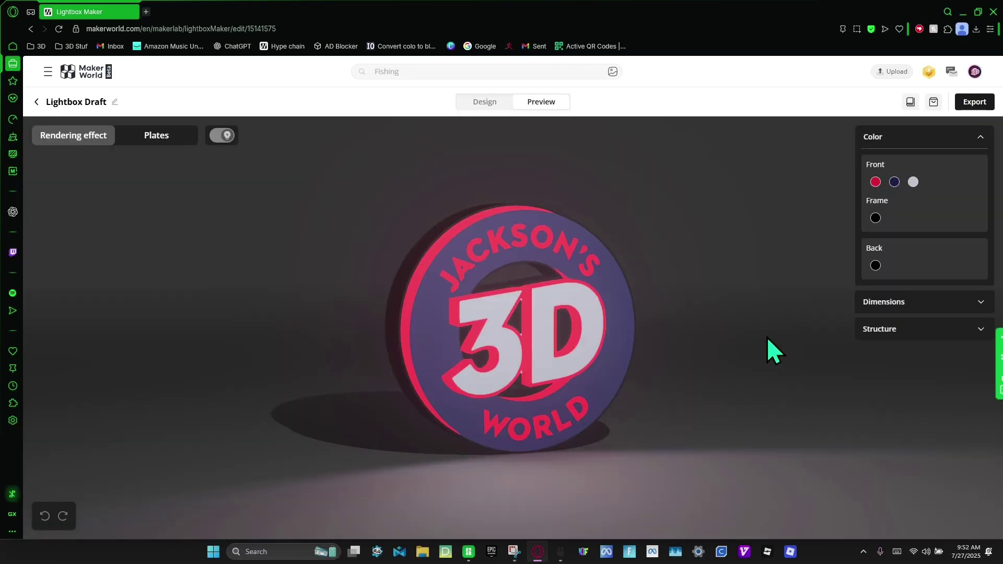
pyautogui.moveTo(767, 338); pyautogui.dragTo(522, 337)
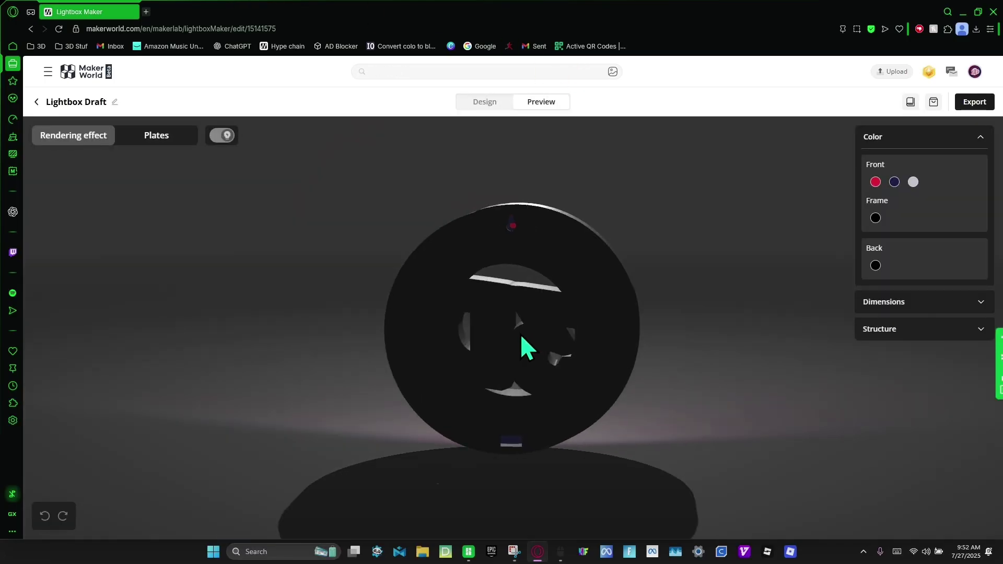
pyautogui.moveTo(509, 214); pyautogui.dragTo(717, 445)
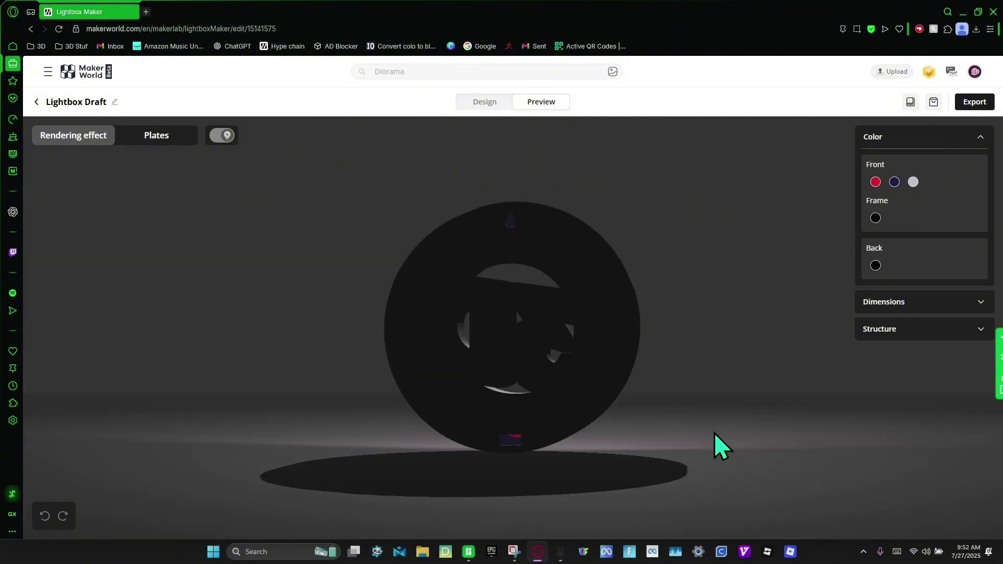
pyautogui.moveTo(530, 440); pyautogui.dragTo(632, 424)
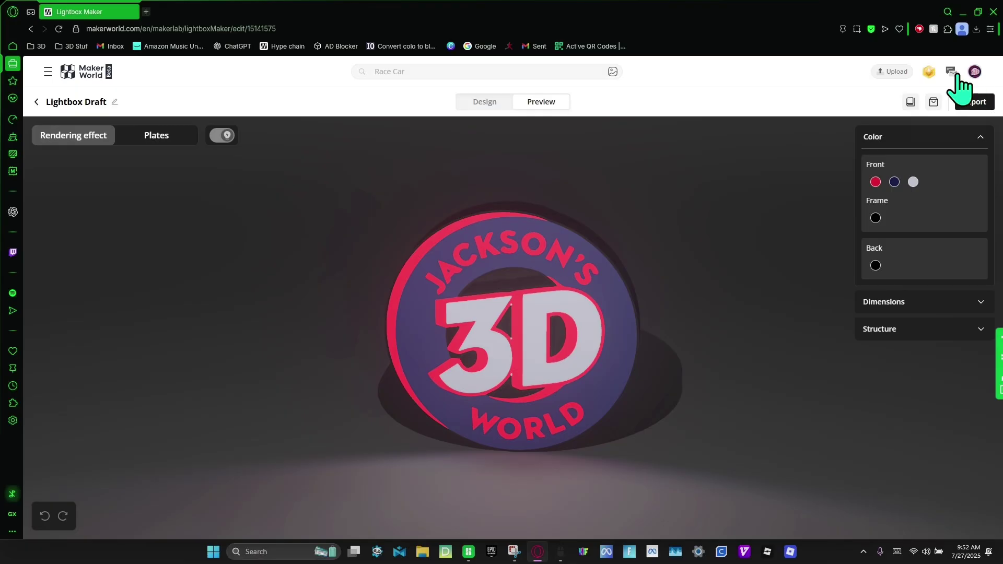
pyautogui.moveTo(952, 72)
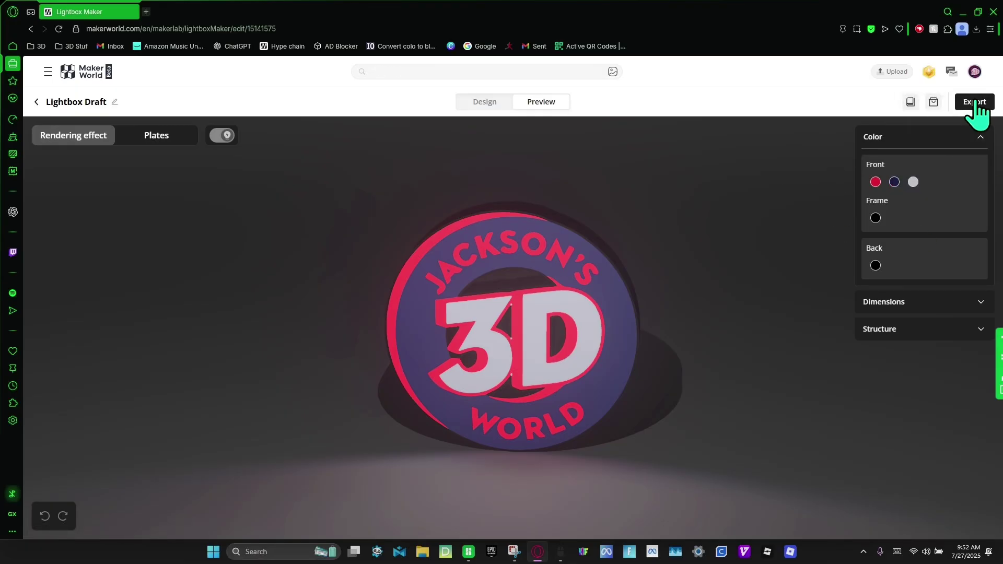
# Step: Export Lightbox Draft (3).3mf for the P1S with 0.4 mm nozzle and open it in Bambu Studio
pyautogui.click(971, 103)
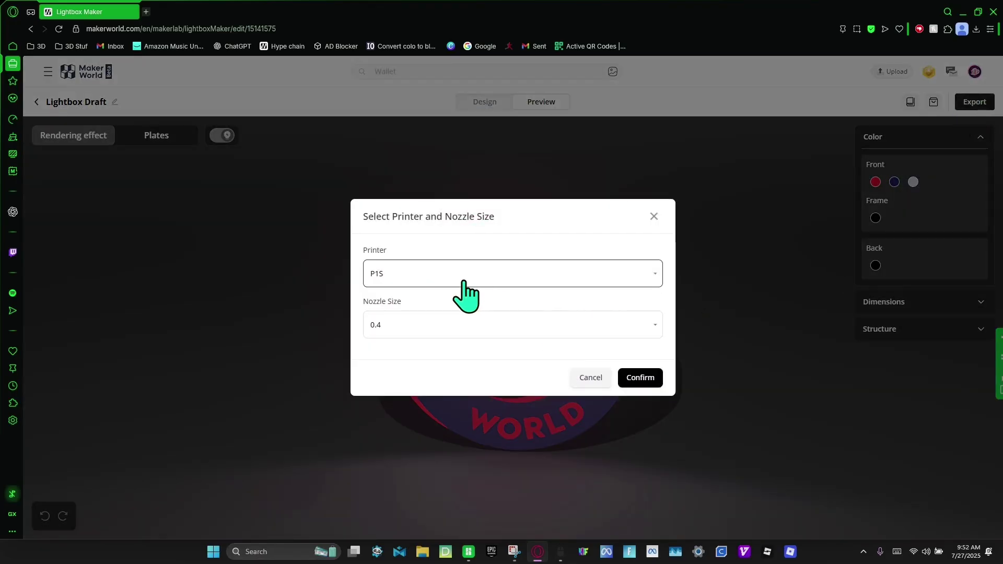
pyautogui.click(645, 379)
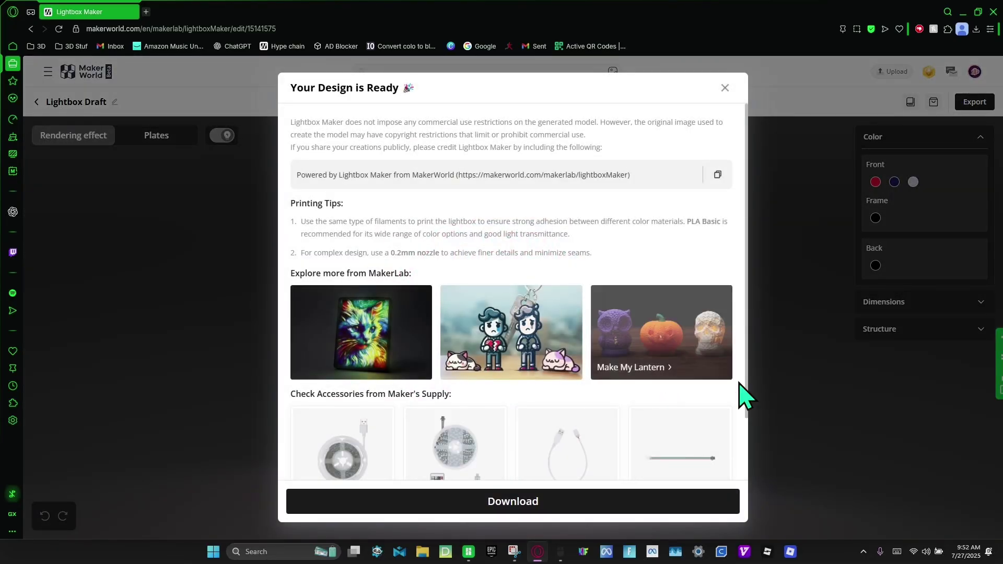
pyautogui.scroll(-2, 455, 342)
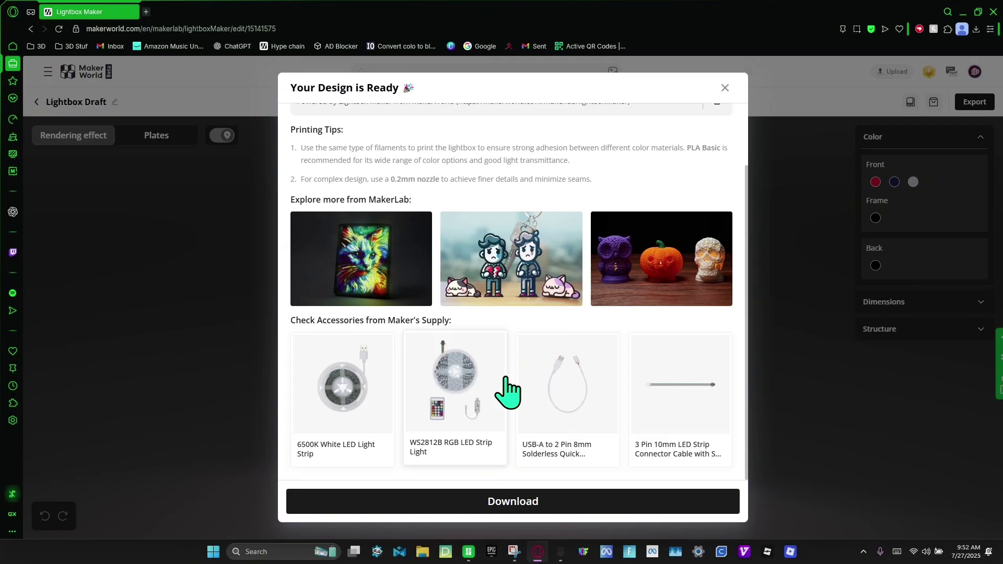
pyautogui.click(507, 500)
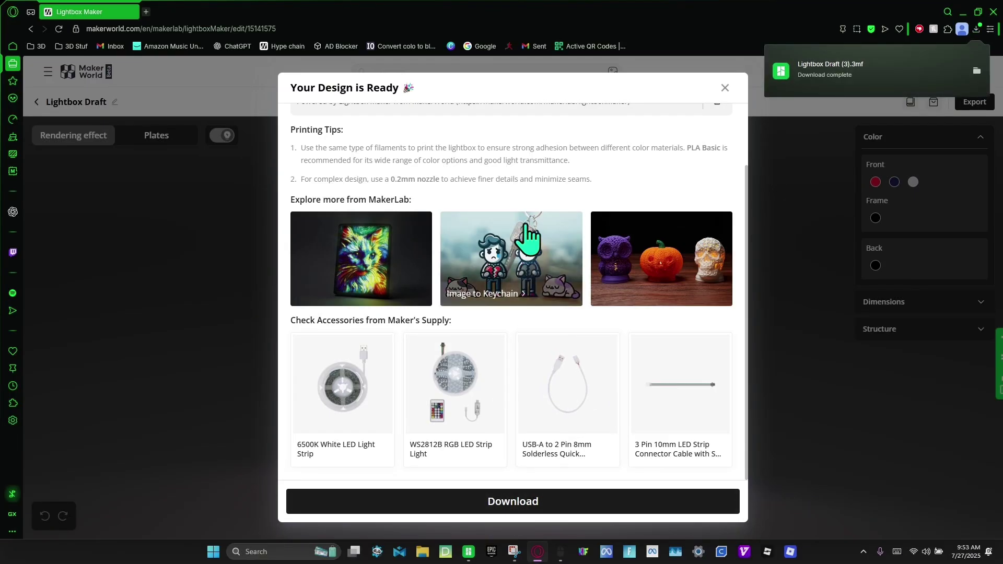
pyautogui.click(820, 62)
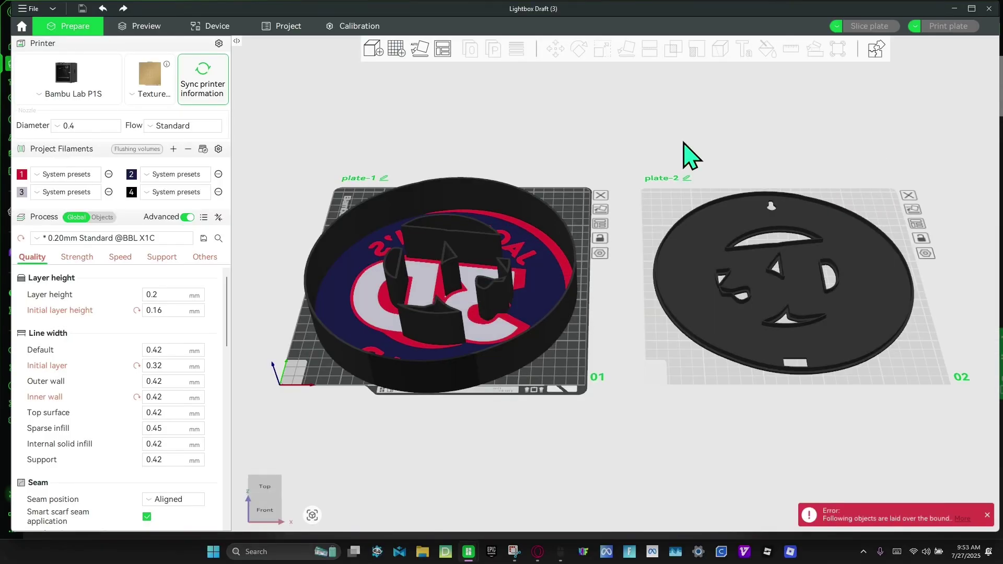
# Step: Auto-arrange plate 1 so the lightbox fits the bed and slice it (5h30m, 156.34 g)
pyautogui.moveTo(682, 152); pyautogui.dragTo(600, 287)
pyautogui.click(601, 287)
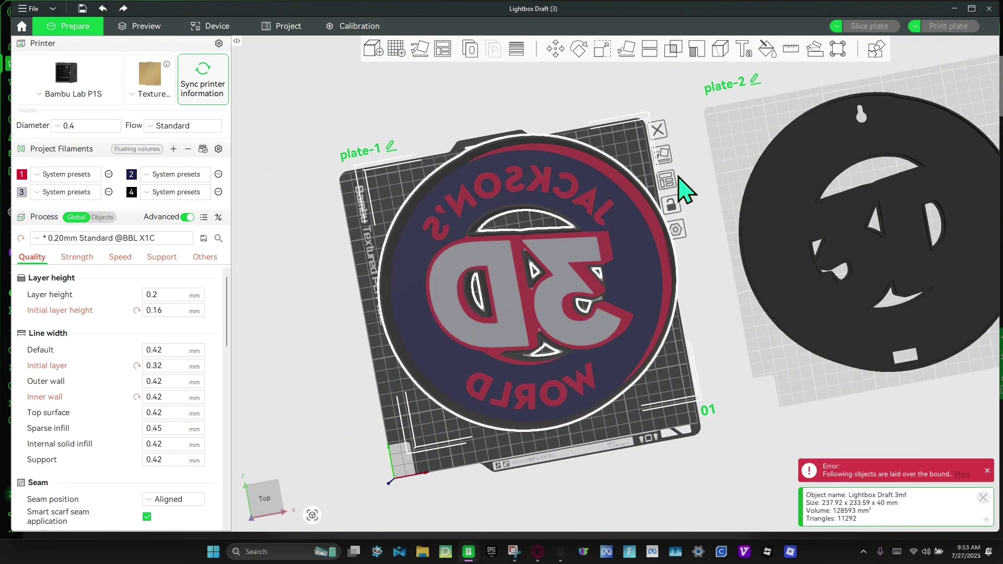
pyautogui.click(673, 179)
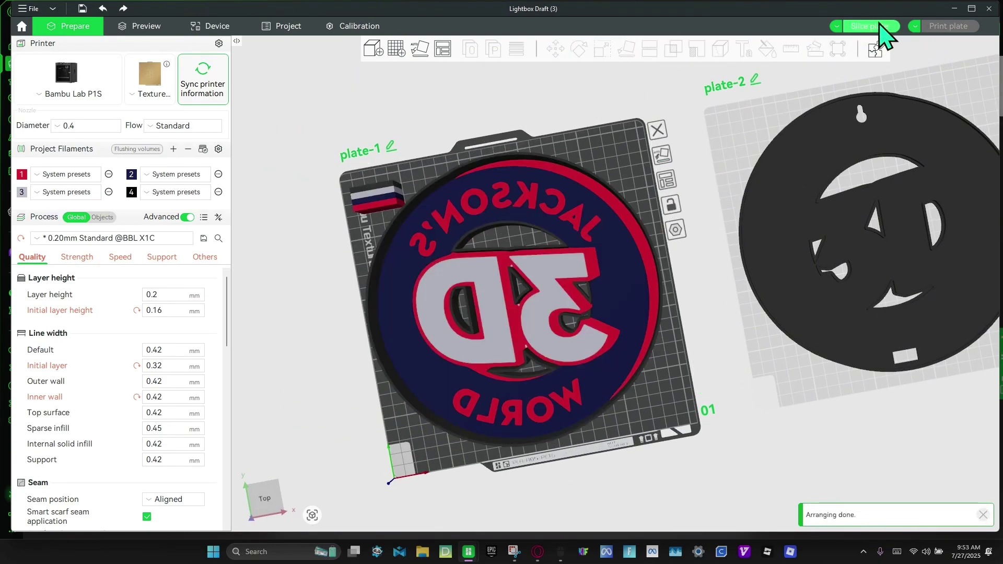
pyautogui.click(887, 28)
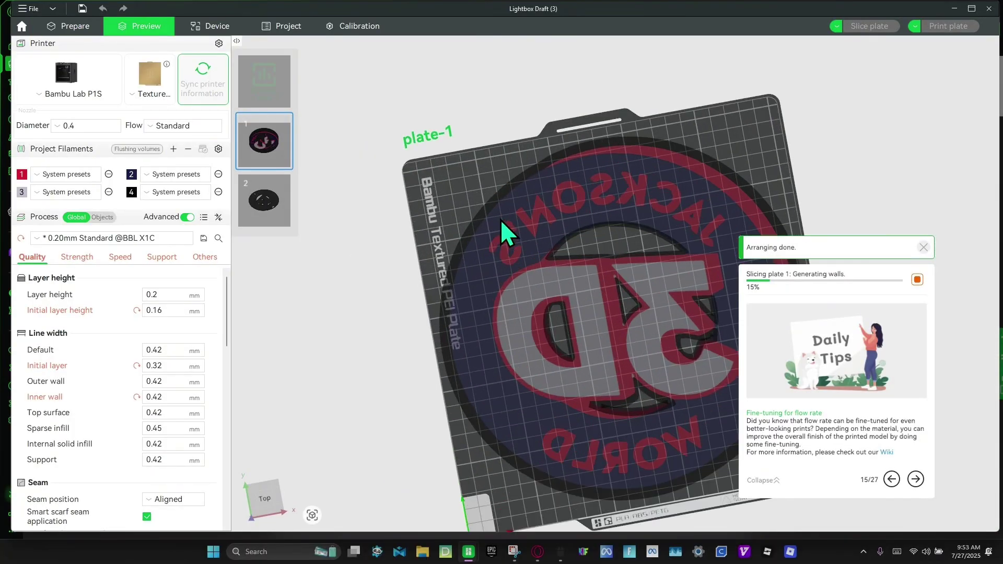
pyautogui.scroll(8, 547, 243)
pyautogui.scroll(5, 554, 221)
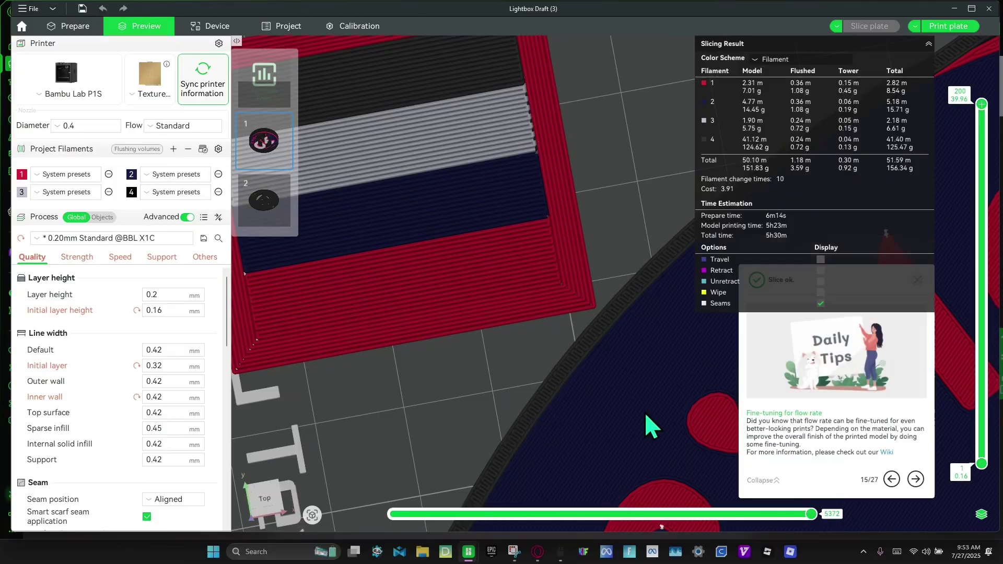
pyautogui.scroll(-6, 645, 412)
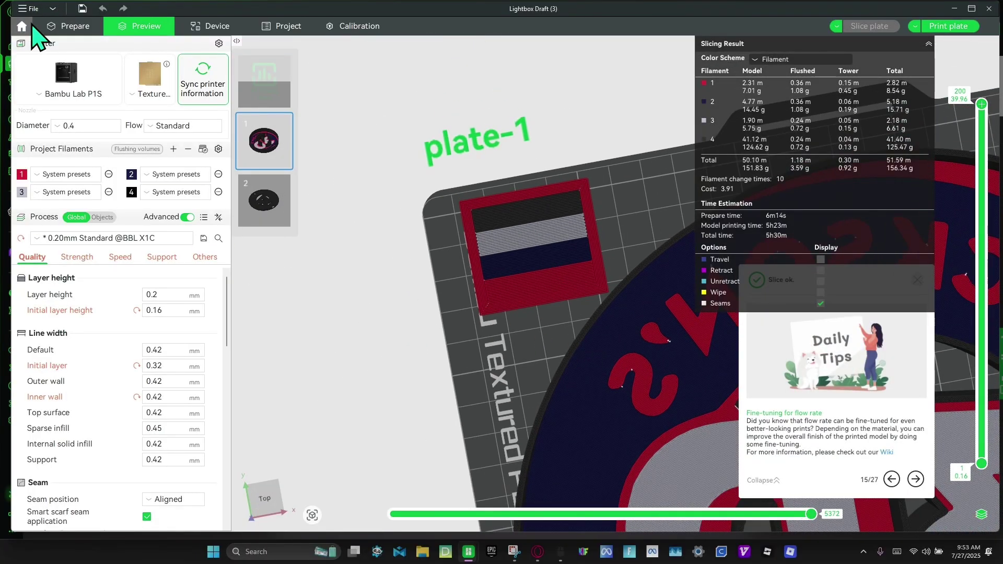
# Step: Return to the Prepare view in a maximised window showing both plates
pyautogui.click(73, 26)
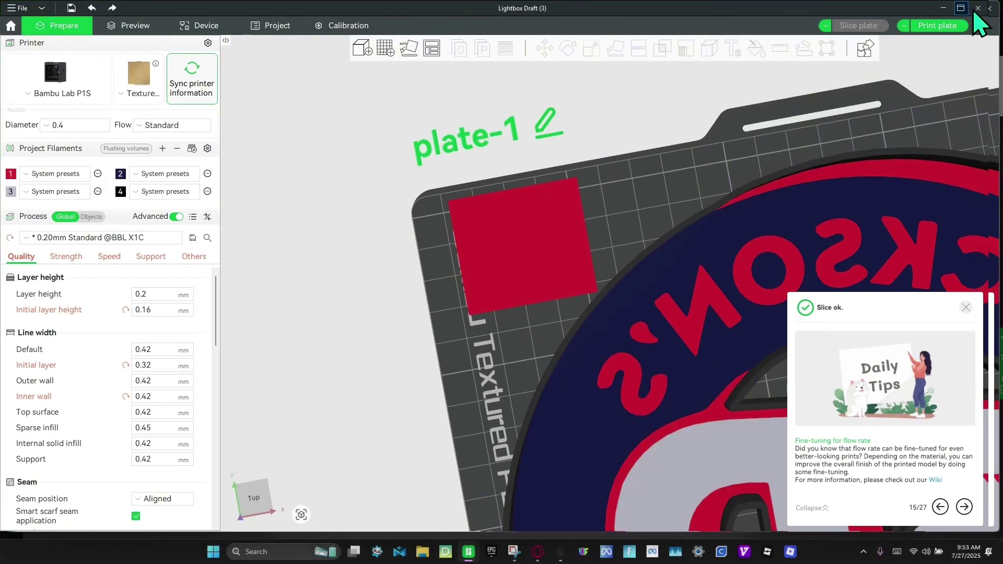
pyautogui.click(961, 8)
pyautogui.scroll(-6, 555, 354)
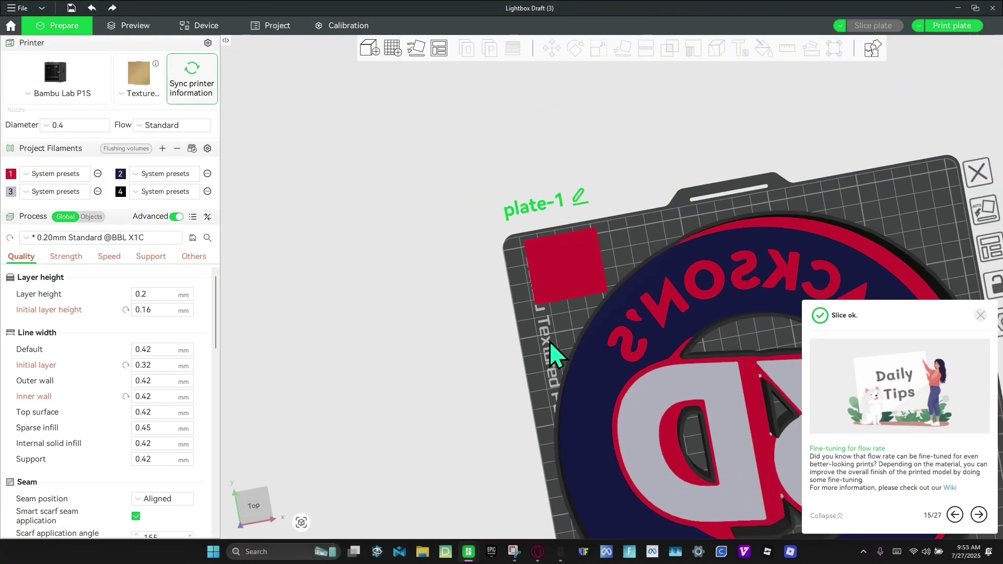
pyautogui.scroll(3, 534, 337)
pyautogui.scroll(3, 613, 330)
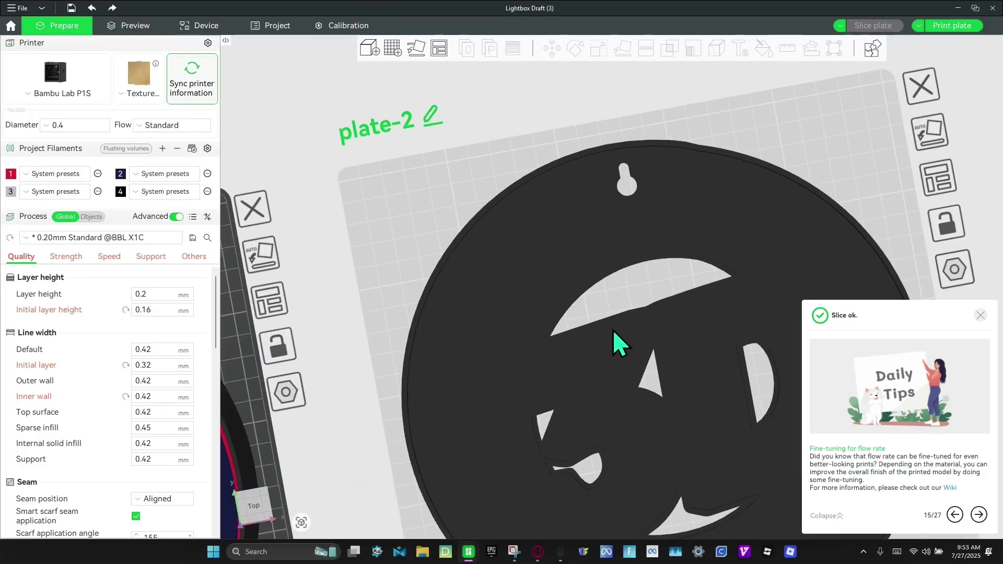
pyautogui.scroll(-5, 627, 179)
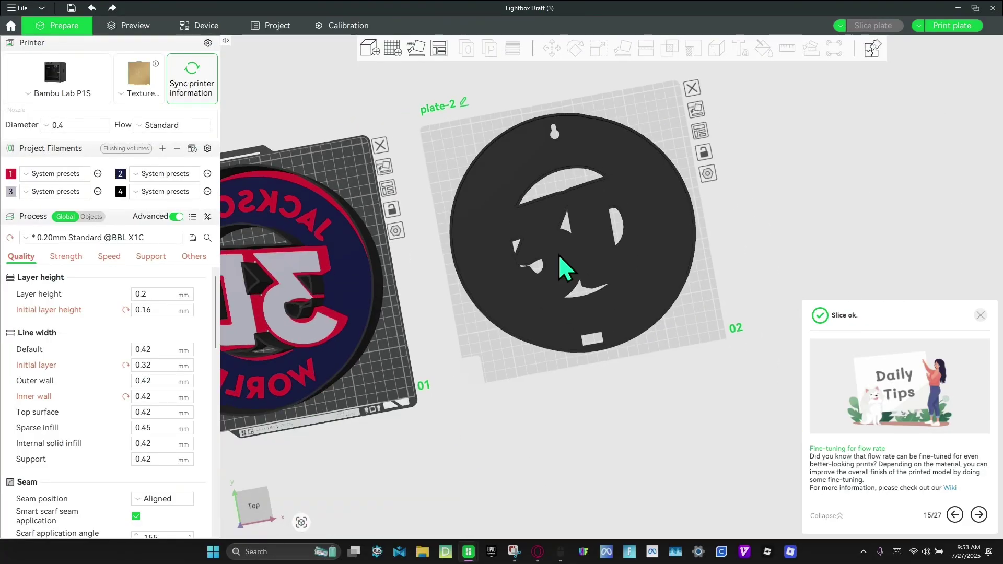
pyautogui.moveTo(550, 336); pyautogui.dragTo(771, 342, button='middle')
pyautogui.moveTo(459, 347); pyautogui.dragTo(536, 293, button='middle')
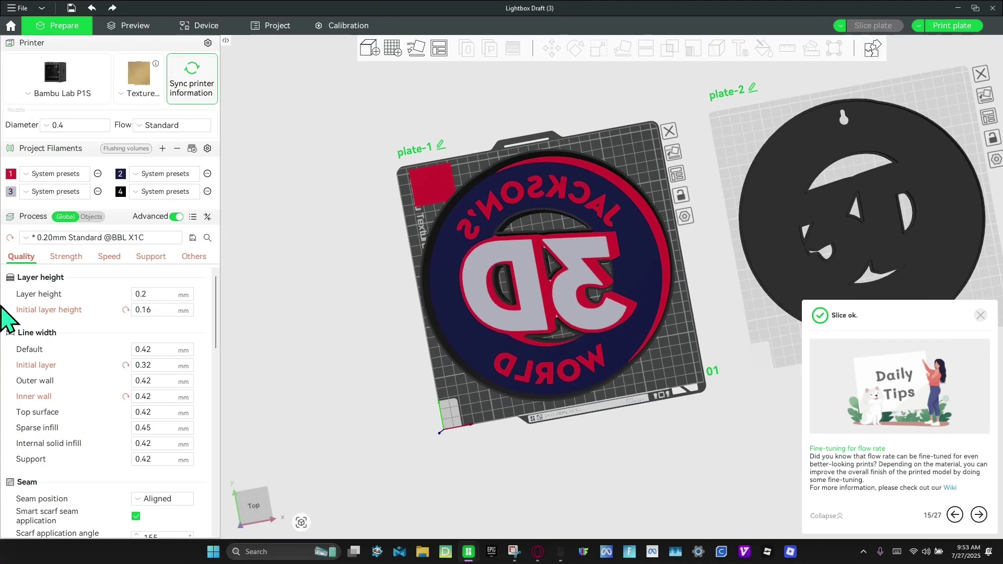
# Step: Review Strength, Speed, Support and Others settings, confirming no brim and prime tower enabled
pyautogui.click(77, 257)
pyautogui.click(109, 257)
pyautogui.click(150, 257)
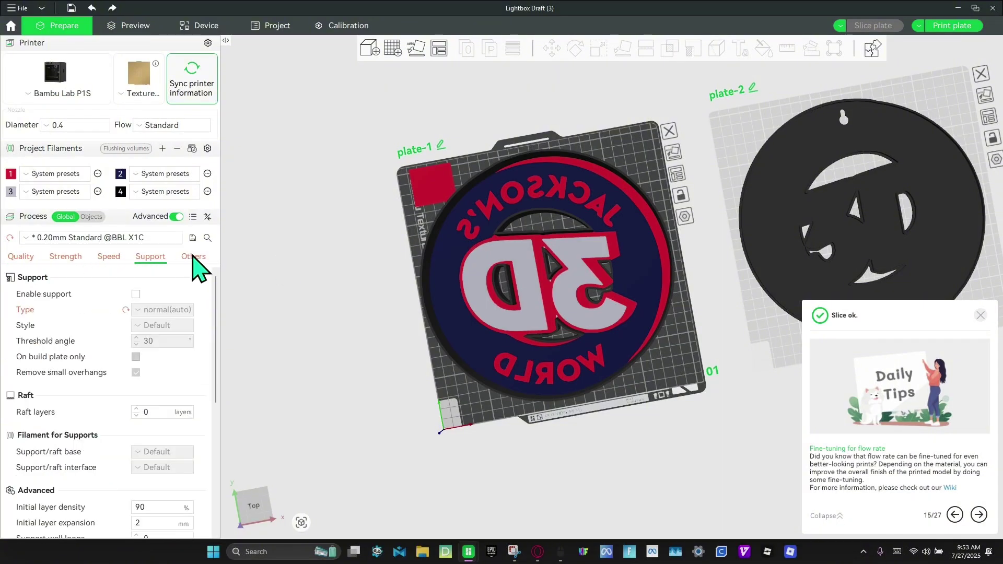
pyautogui.click(193, 257)
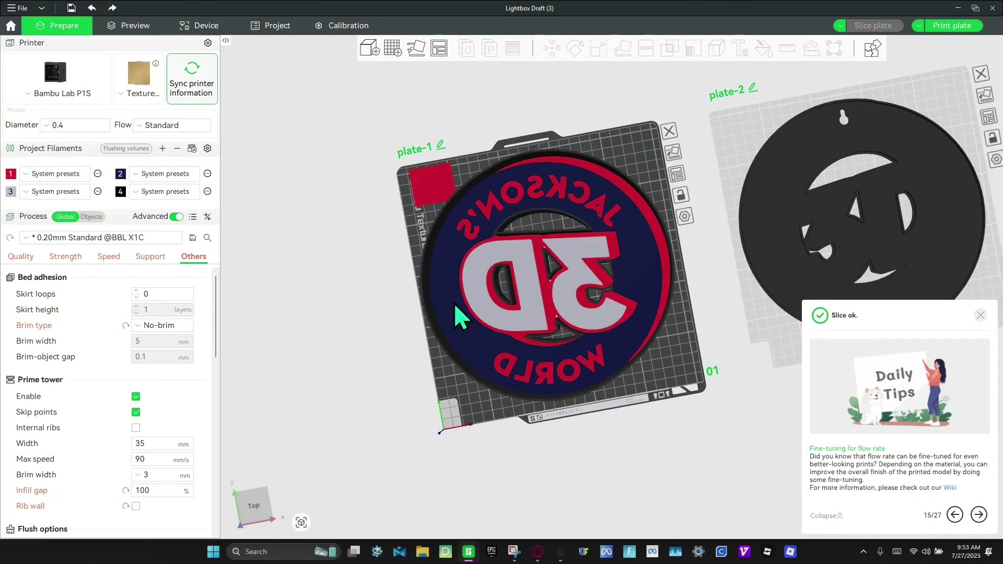
pyautogui.scroll(2, 409, 330)
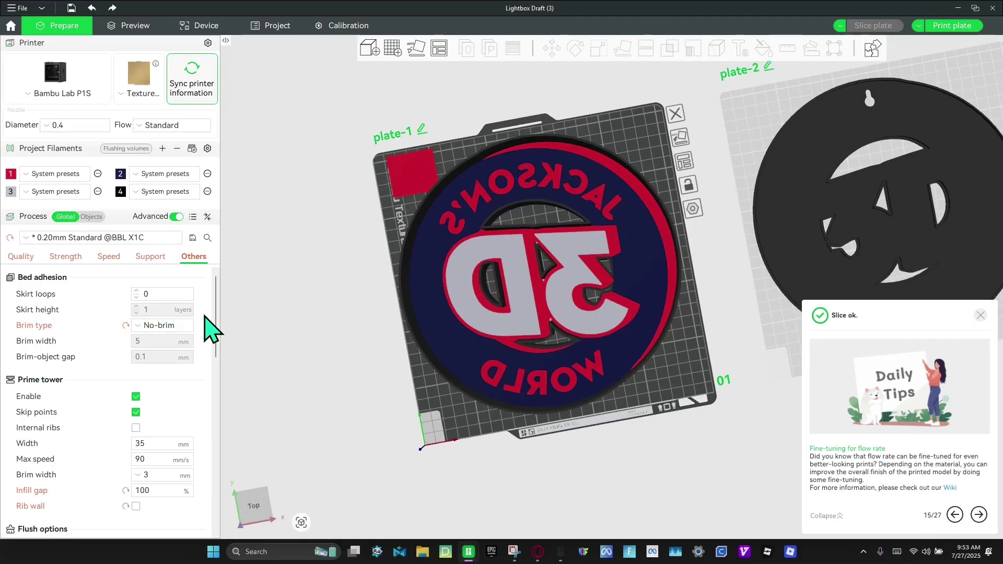
pyautogui.moveTo(209, 324); pyautogui.dragTo(463, 353, button='right')
# Step: Make plate 2 active and slice it (2h19m, 96.70 g filament)
pyautogui.moveTo(478, 316); pyautogui.dragTo(252, 278, button='right')
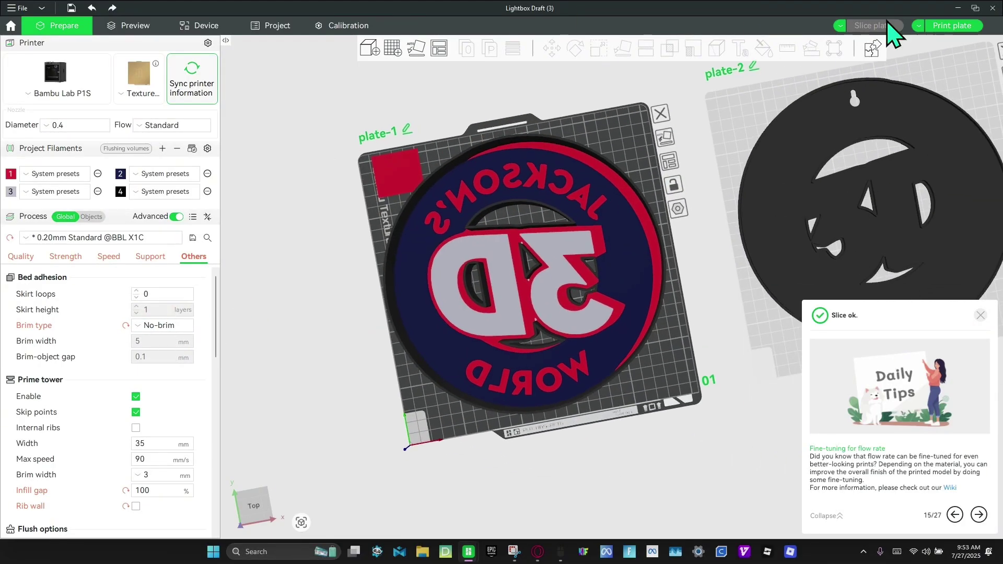
pyautogui.click(744, 102)
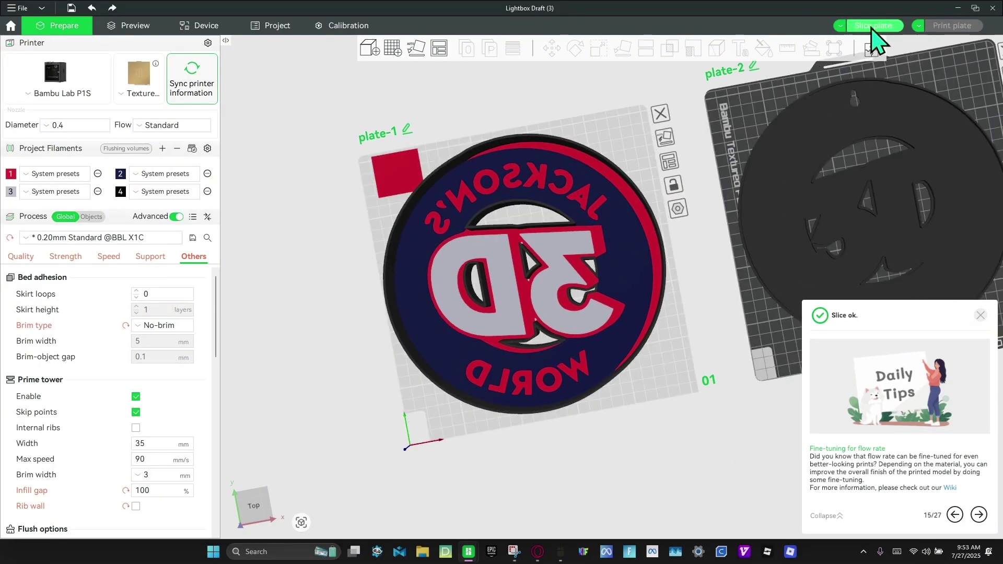
pyautogui.click(873, 29)
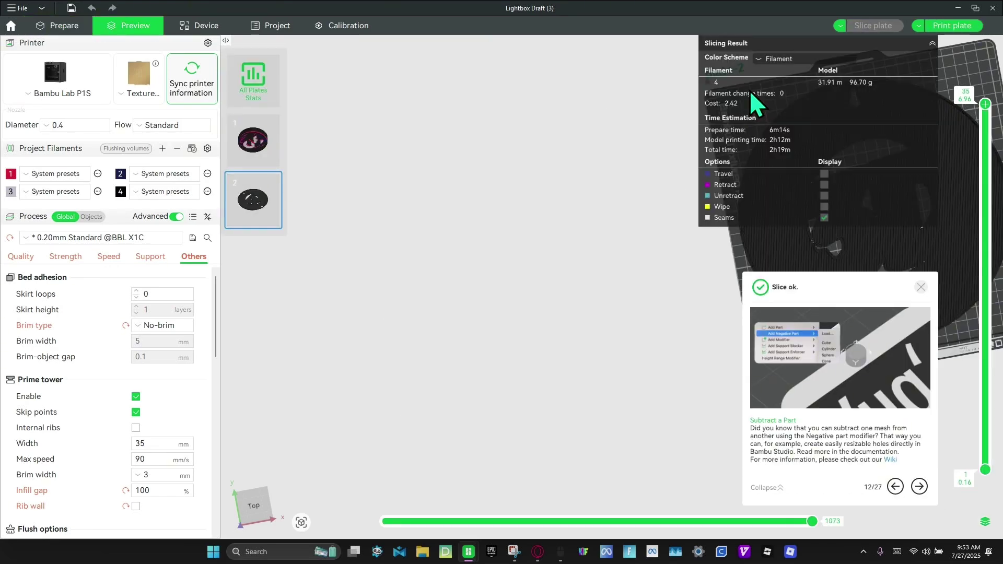